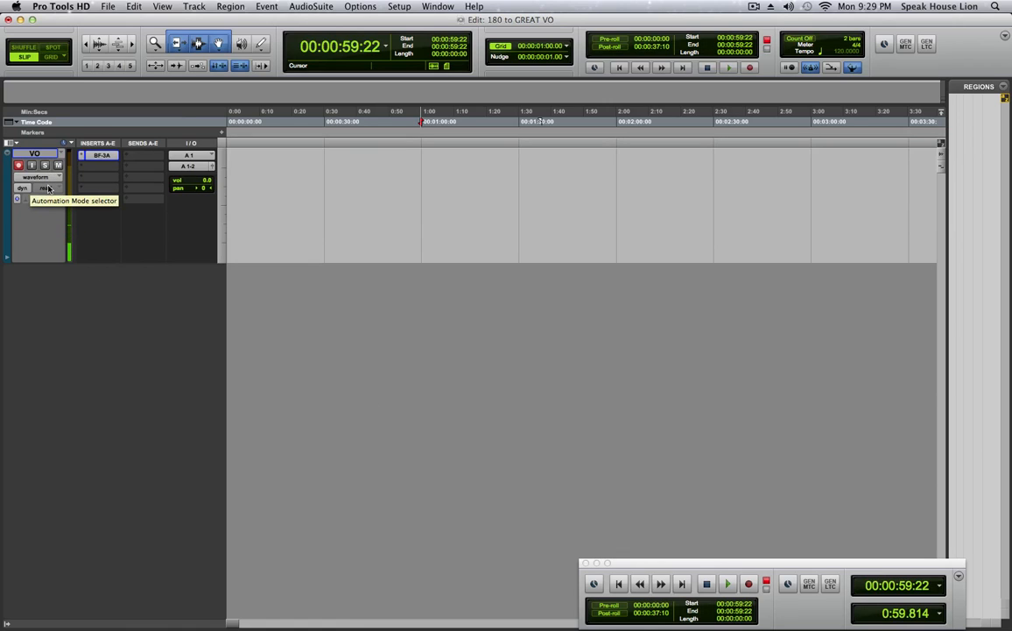
# Set up new tracks with two mono audio tracks and one stereo audio track.
pyautogui.click(195, 8)
pyautogui.click(198, 21)
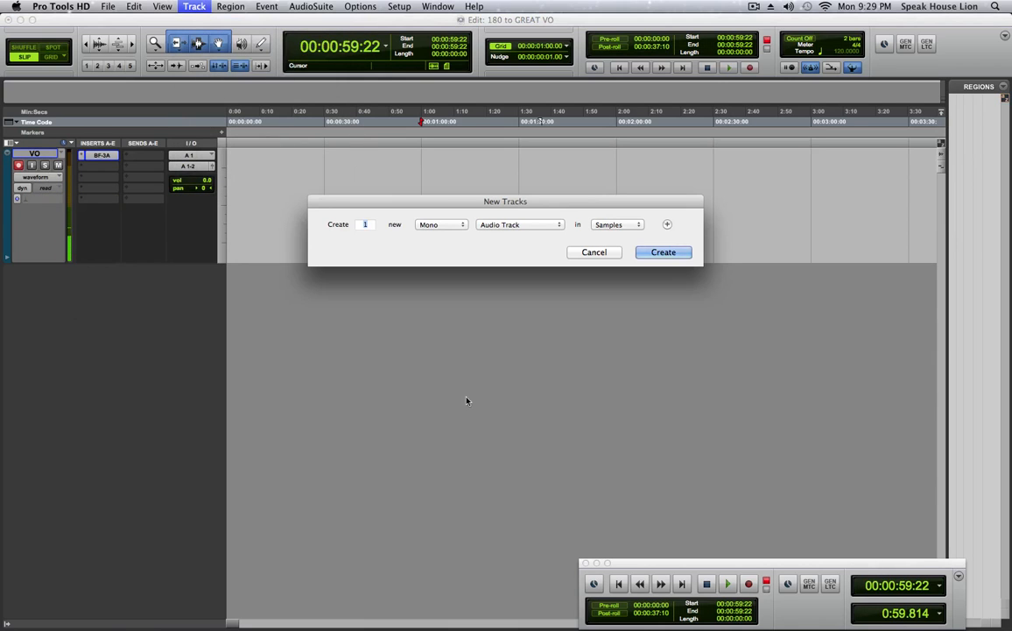
pyautogui.write('2')
pyautogui.click(667, 224)
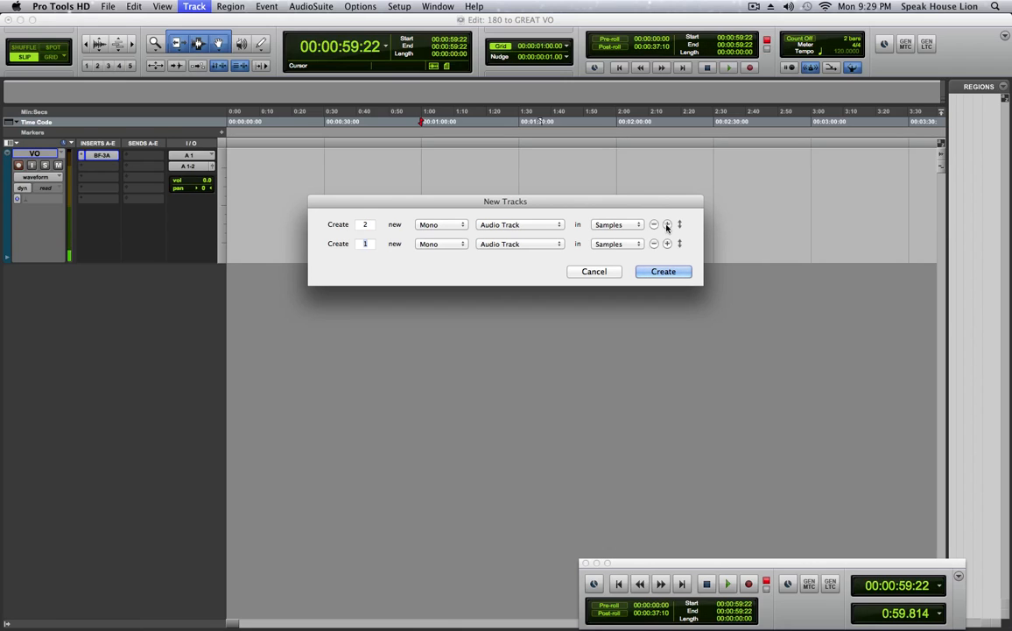
pyautogui.click(447, 243)
pyautogui.click(443, 254)
# Add one stereo master fader to the new tracks setup and create all the tracks.
pyautogui.click(667, 243)
pyautogui.click(438, 262)
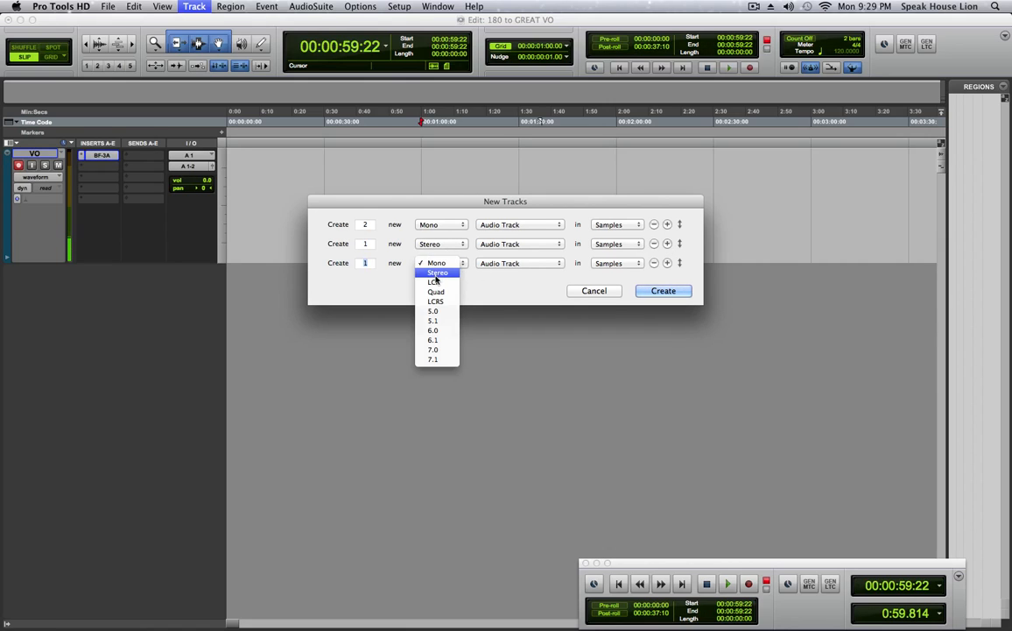
pyautogui.click(437, 273)
pyautogui.click(495, 263)
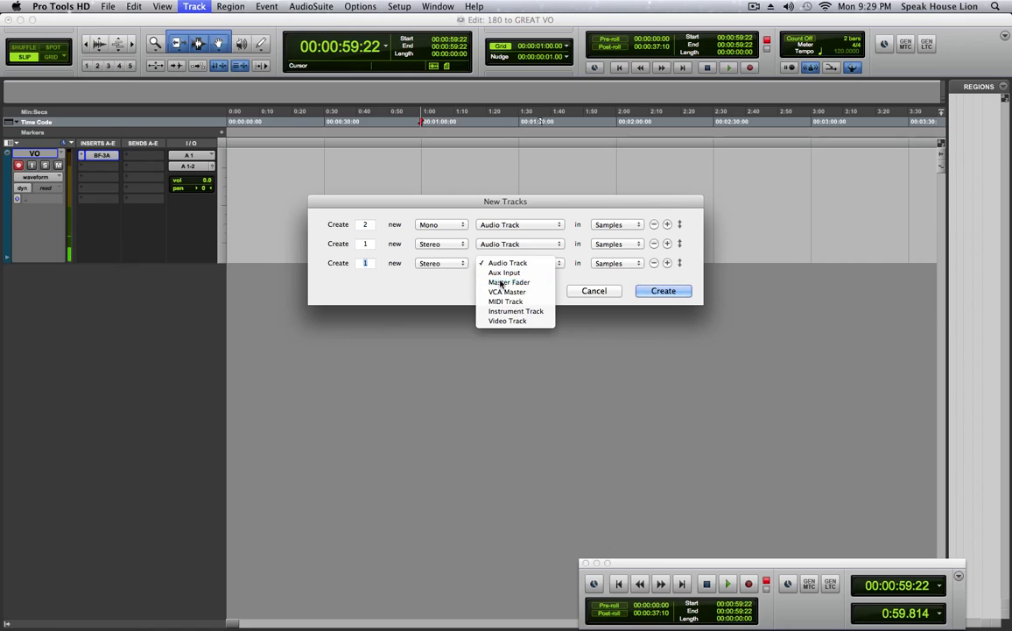
pyautogui.click(501, 282)
pyautogui.click(663, 291)
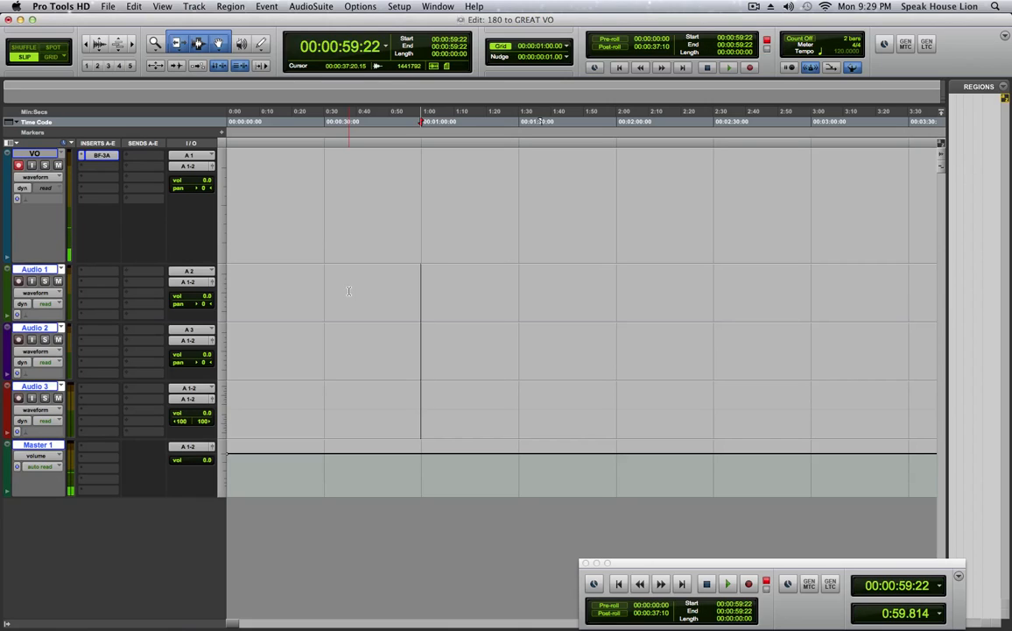
# Rename the Audio 1 track PICKUPS and the Audio 2 track EDITS.
pyautogui.doubleClick(28, 270)
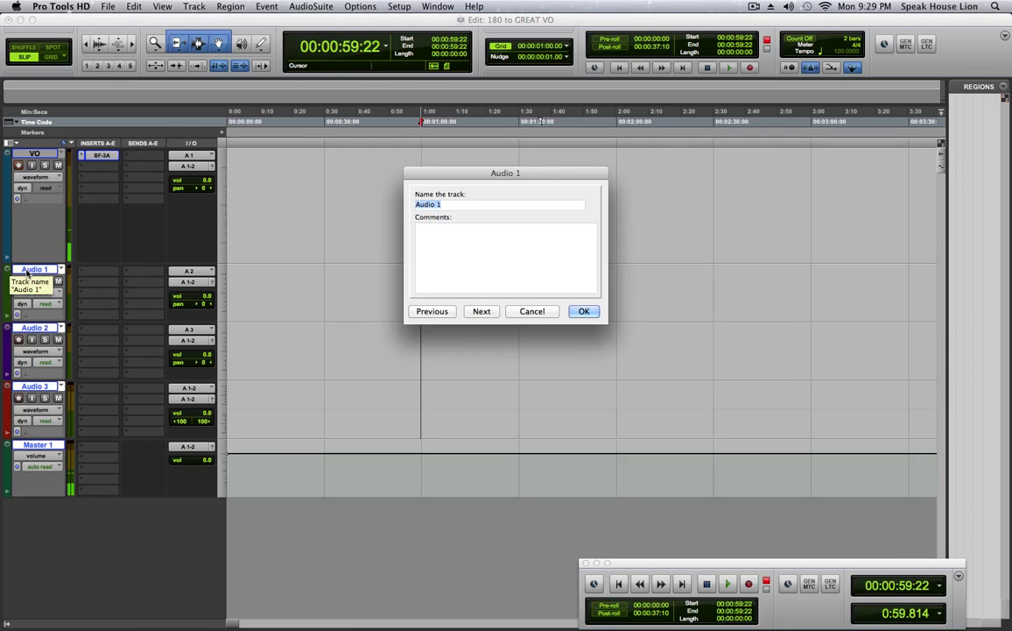
pyautogui.write('PICKUPS')
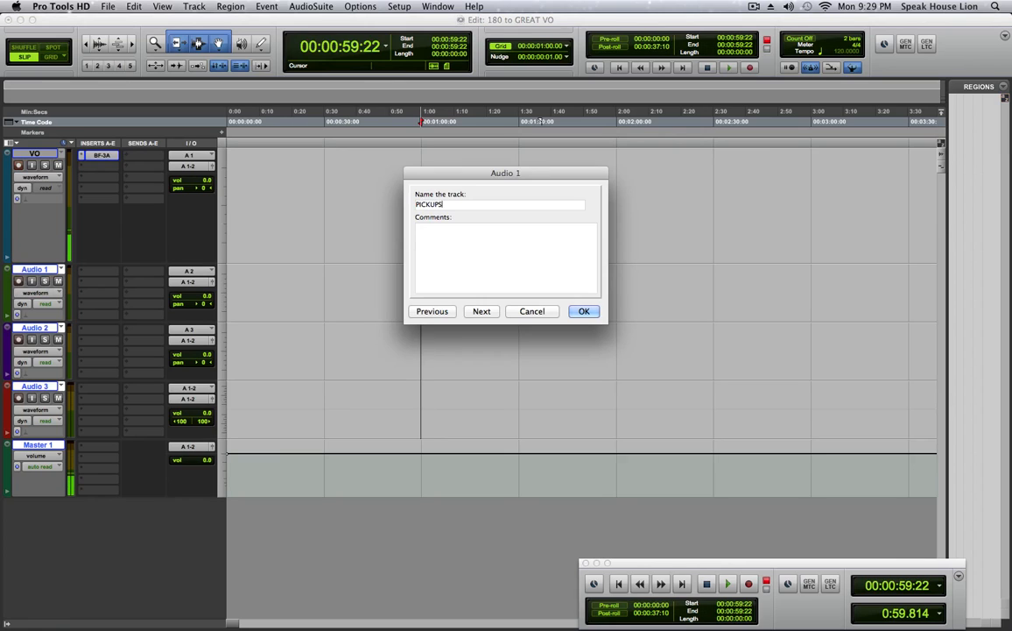
pyautogui.press('Return')
pyautogui.doubleClick(35, 327)
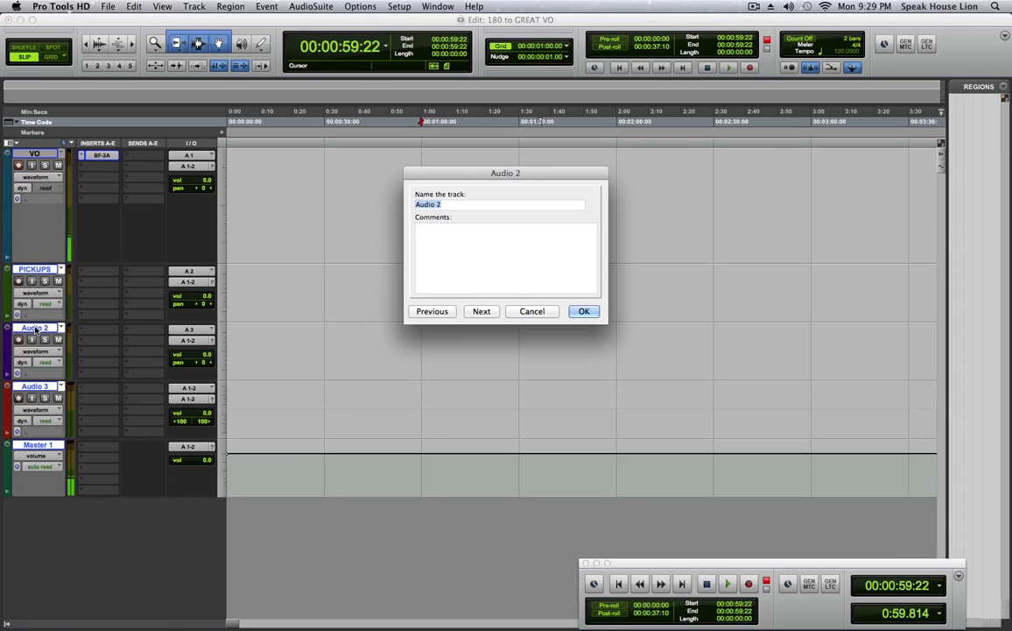
pyautogui.write('EDIT')
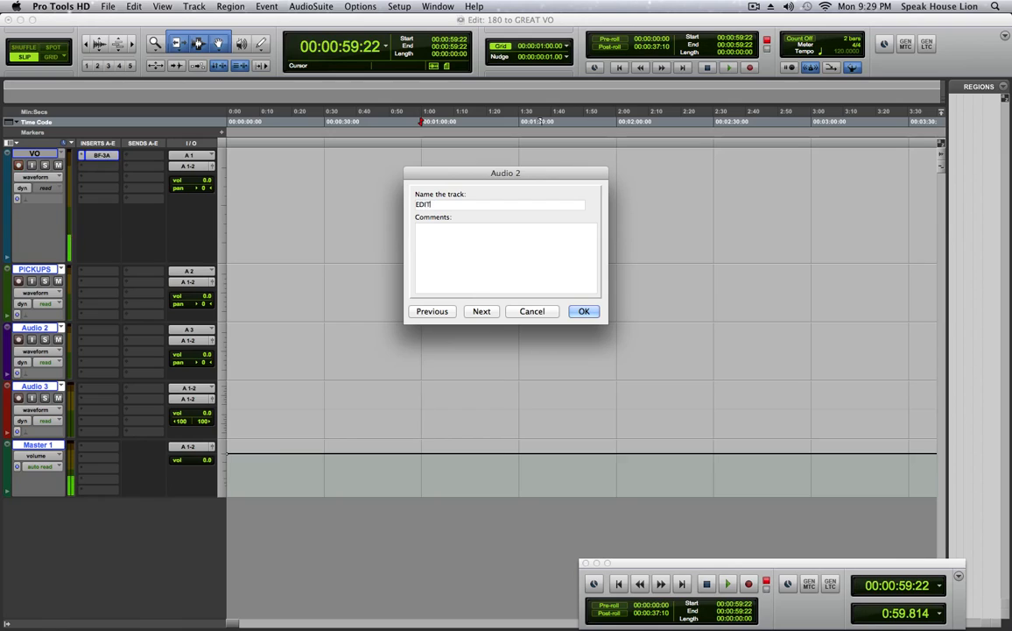
pyautogui.write('S')
pyautogui.press('Return')
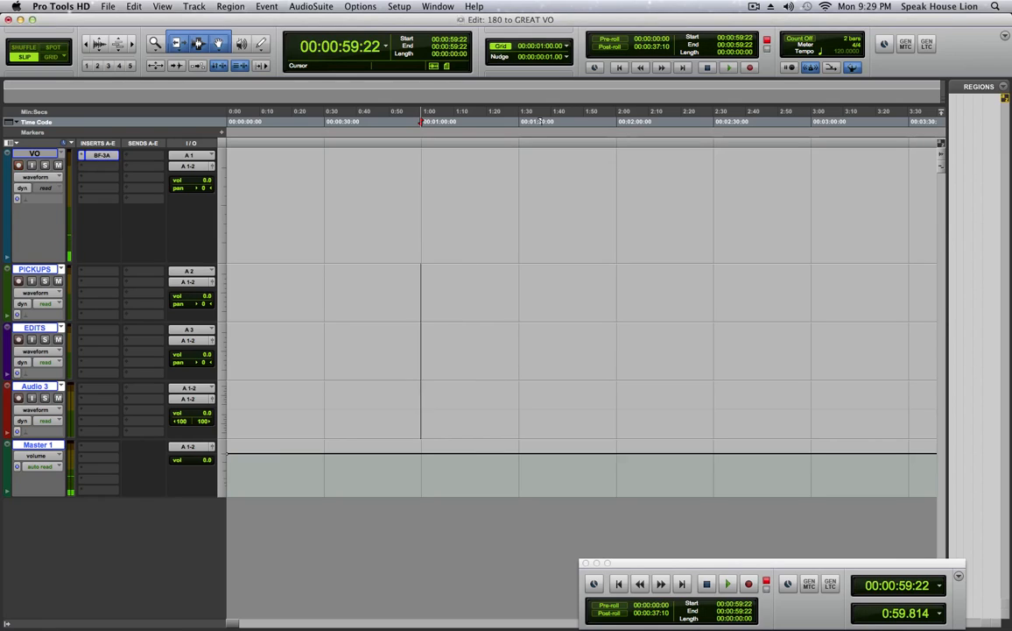
# Rename the stereo audio track MUSIC.
pyautogui.doubleClick(35, 386)
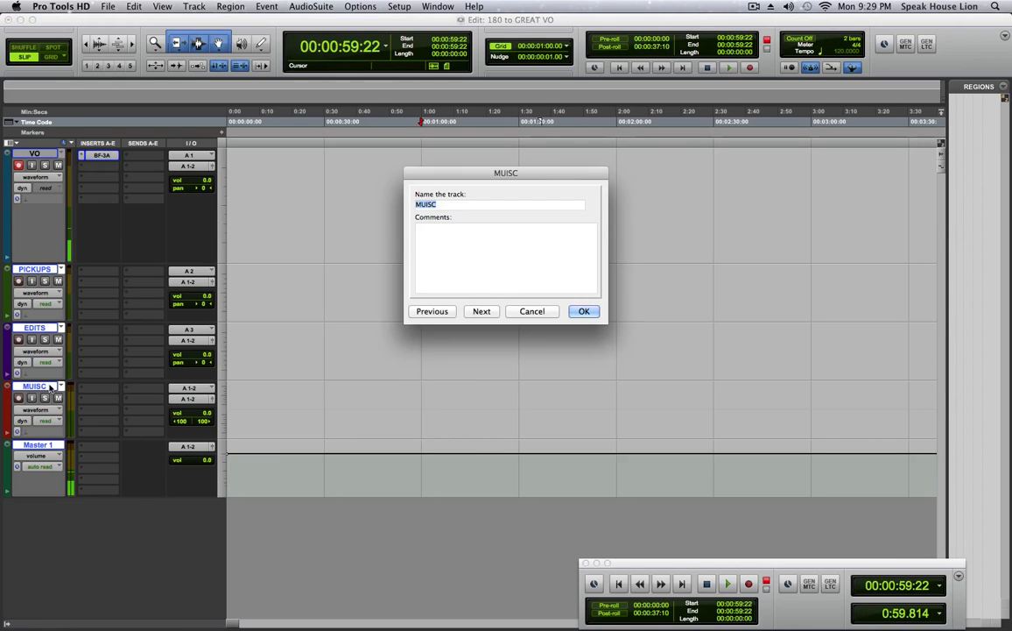
pyautogui.write('MUSIC')
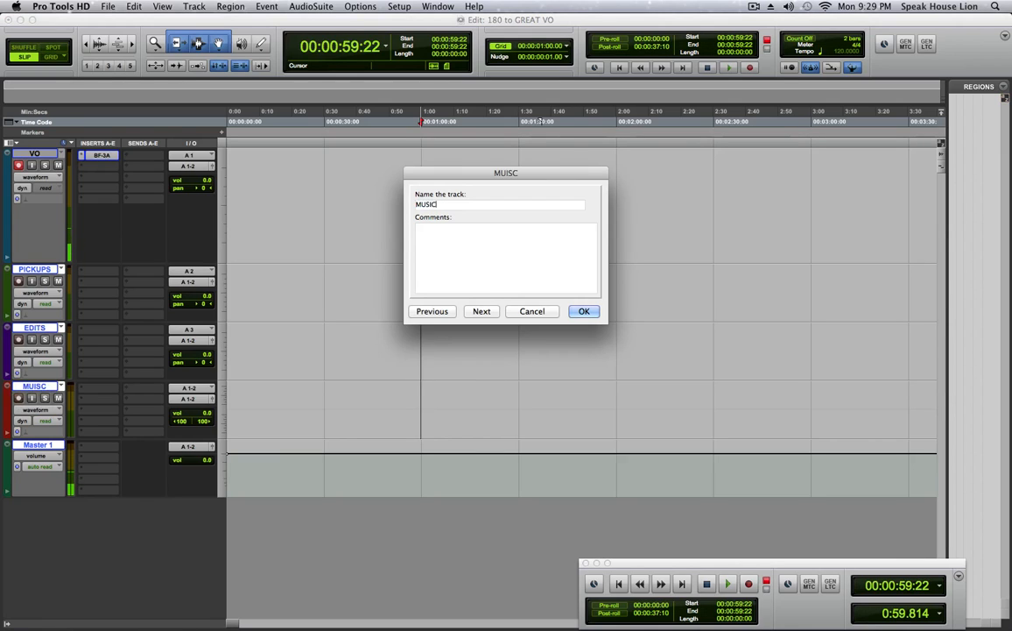
pyautogui.press('Return')
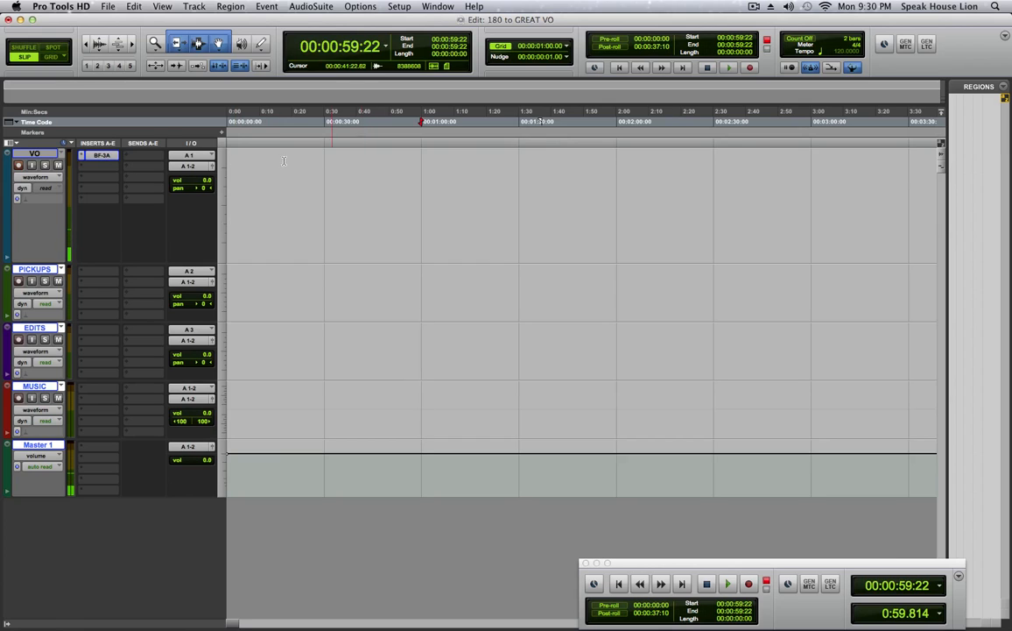
# Open the BF-3A plug-in on the VO track and move its window slightly upward.
pyautogui.click(99, 156)
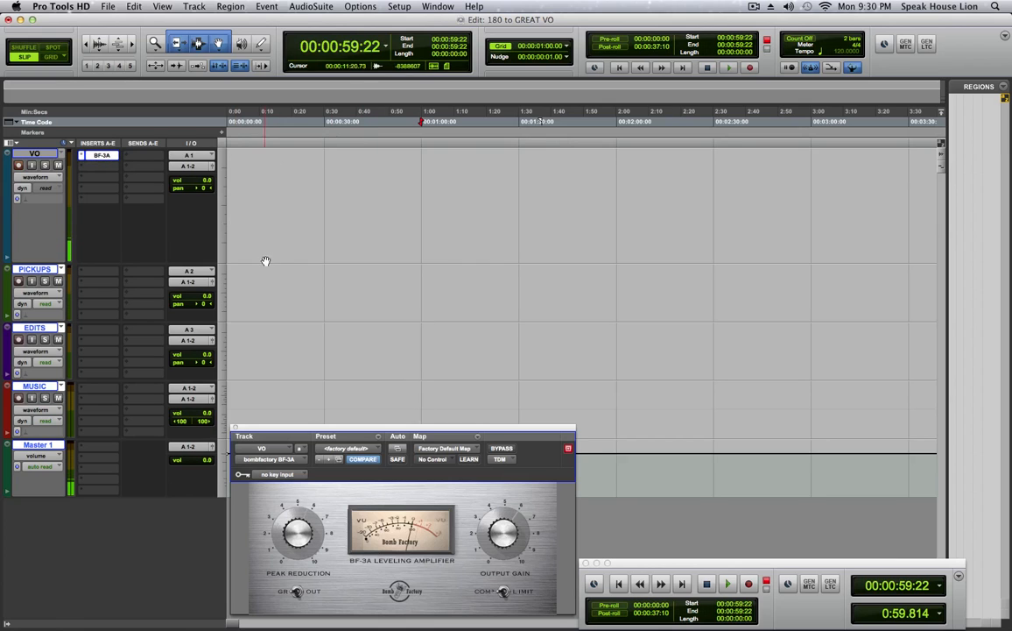
pyautogui.moveTo(421, 429); pyautogui.dragTo(422, 427)
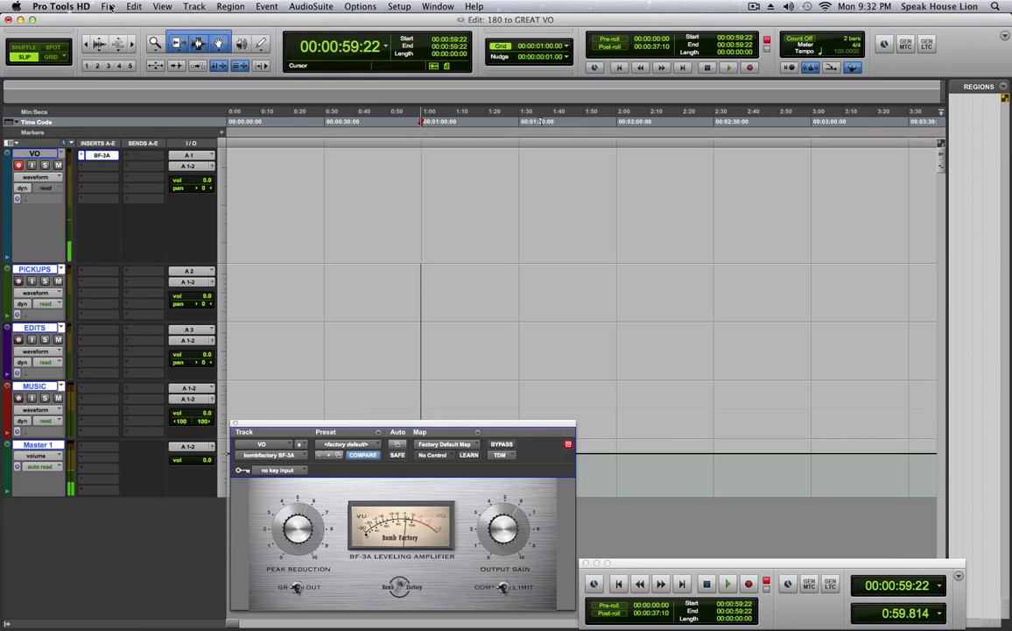
# Start saving the session as a template named SESSION SETUP with a selected location, and cancel at the save dialog.
pyautogui.click(108, 7)
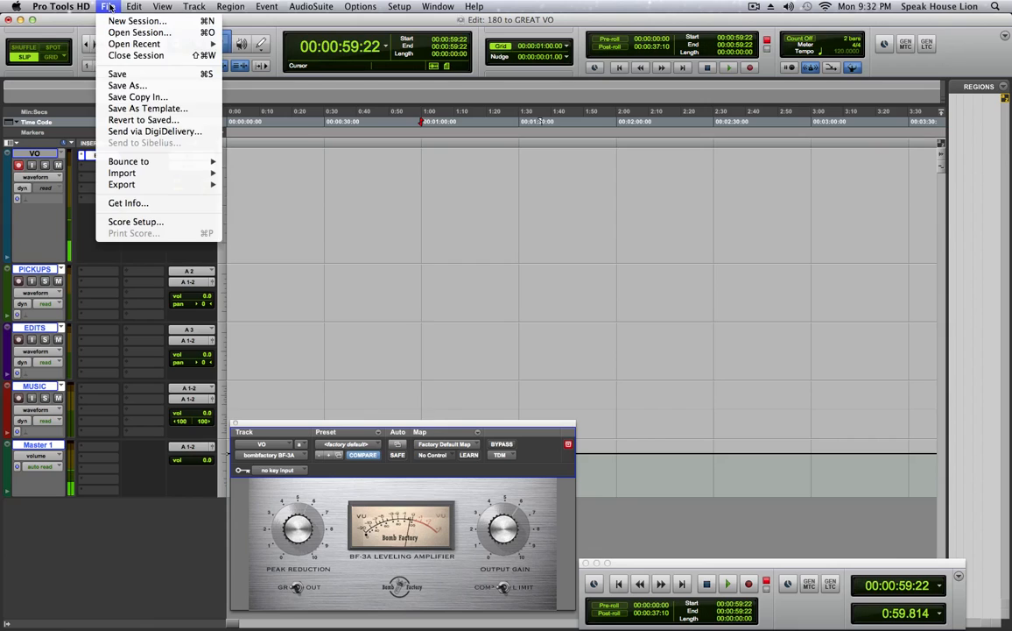
pyautogui.click(115, 109)
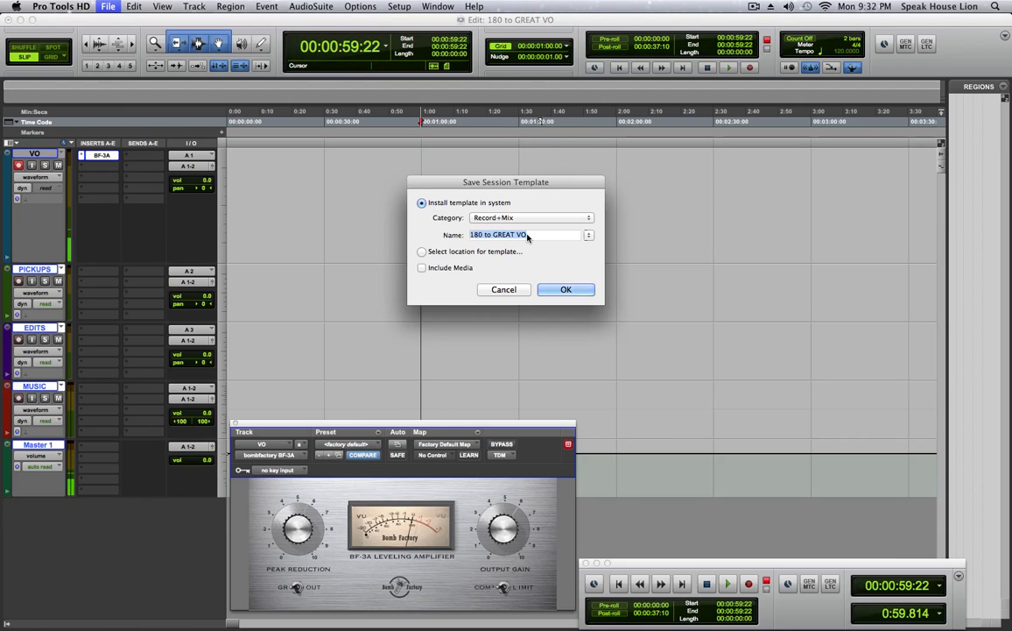
pyautogui.write('SESSION SE')
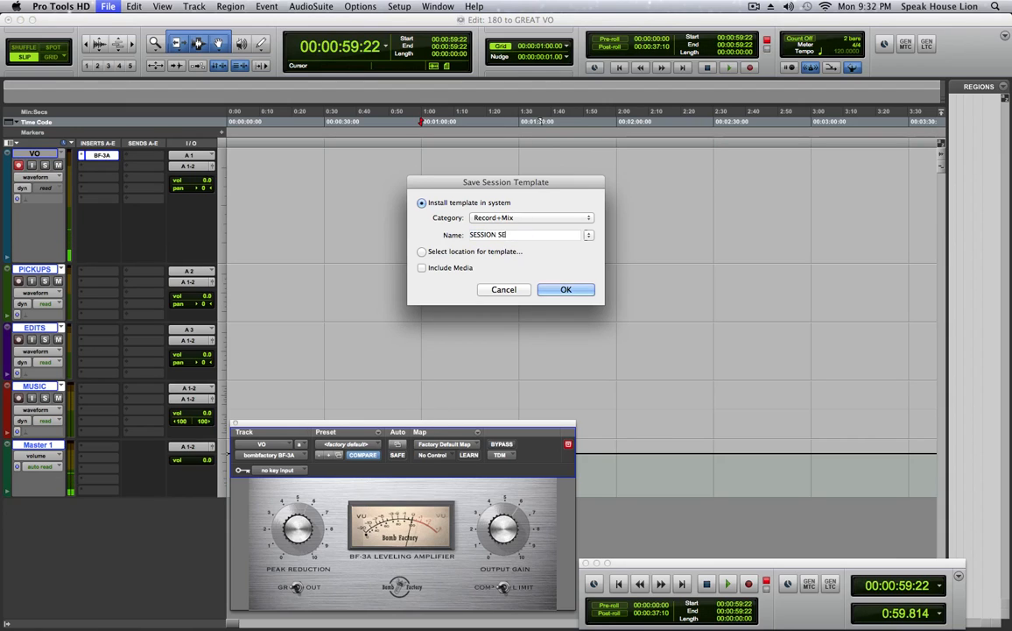
pyautogui.write('TUP')
pyautogui.click(421, 253)
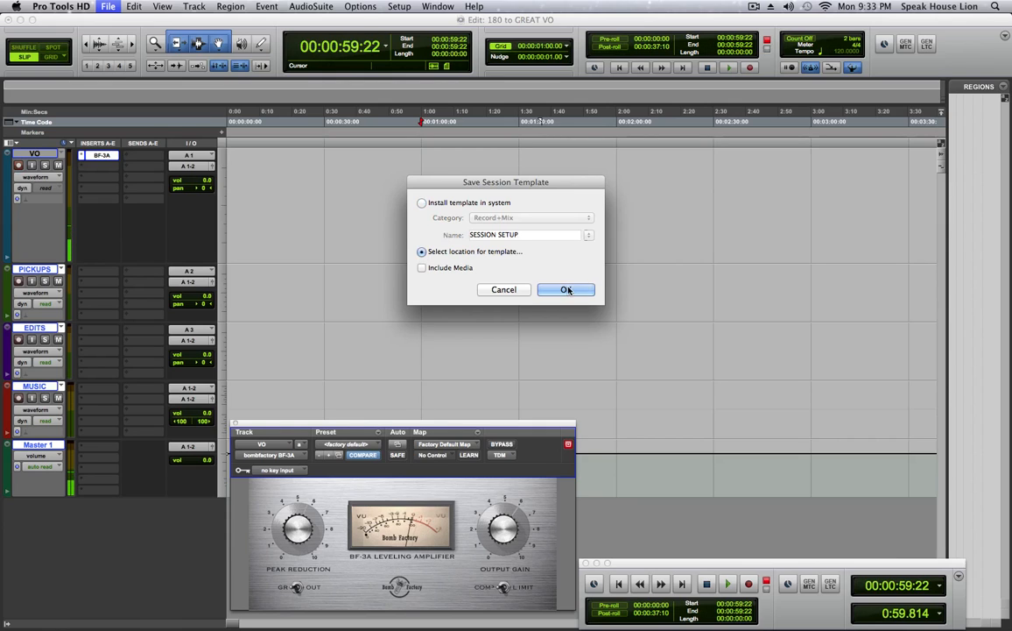
pyautogui.click(566, 289)
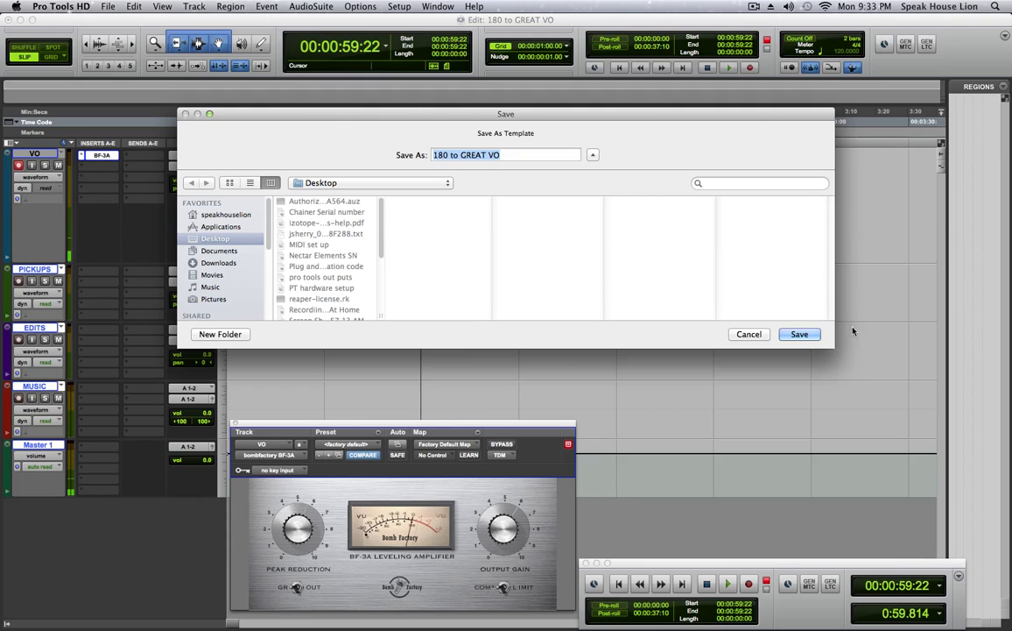
pyautogui.click(745, 335)
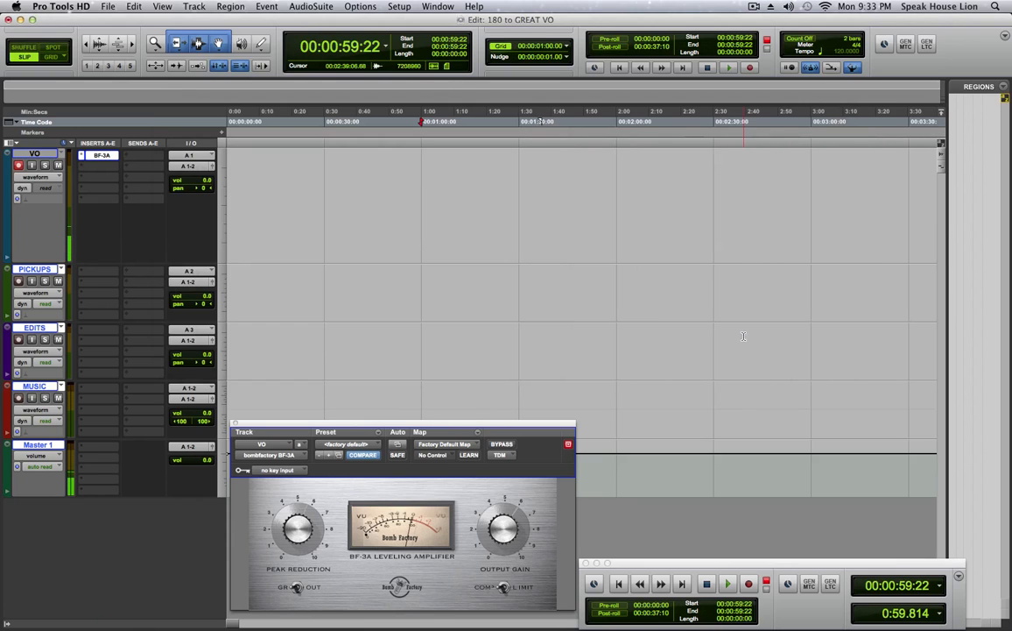